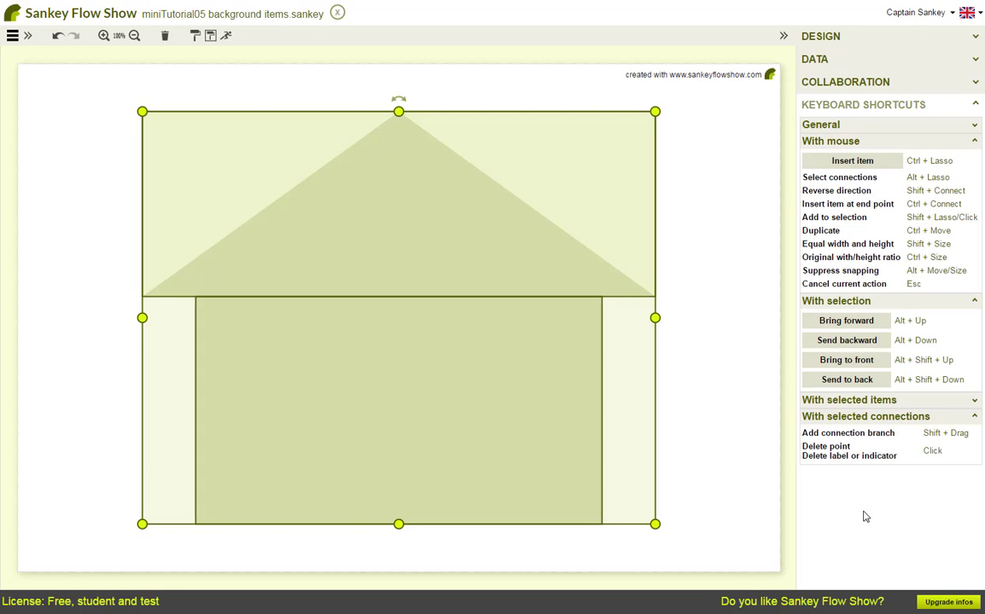
Send the selected house shapes to the back, behind nodes A and B
click(850, 341)
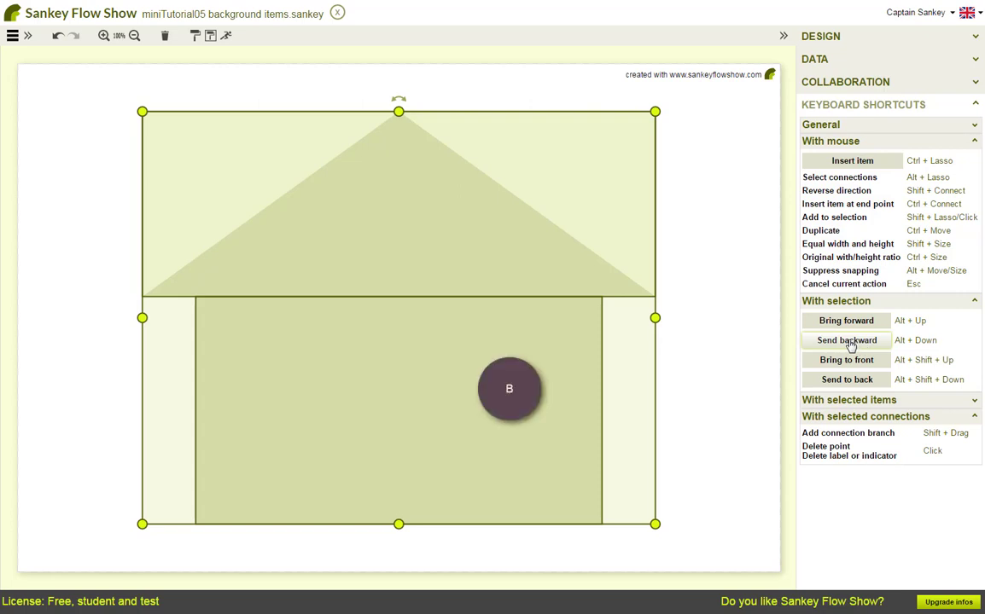
click(847, 323)
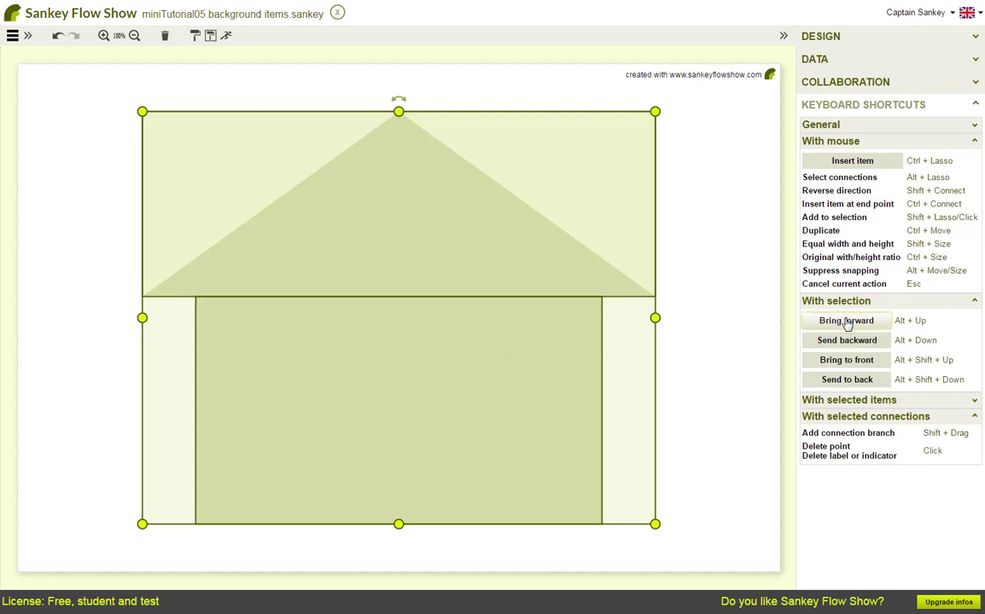
click(847, 381)
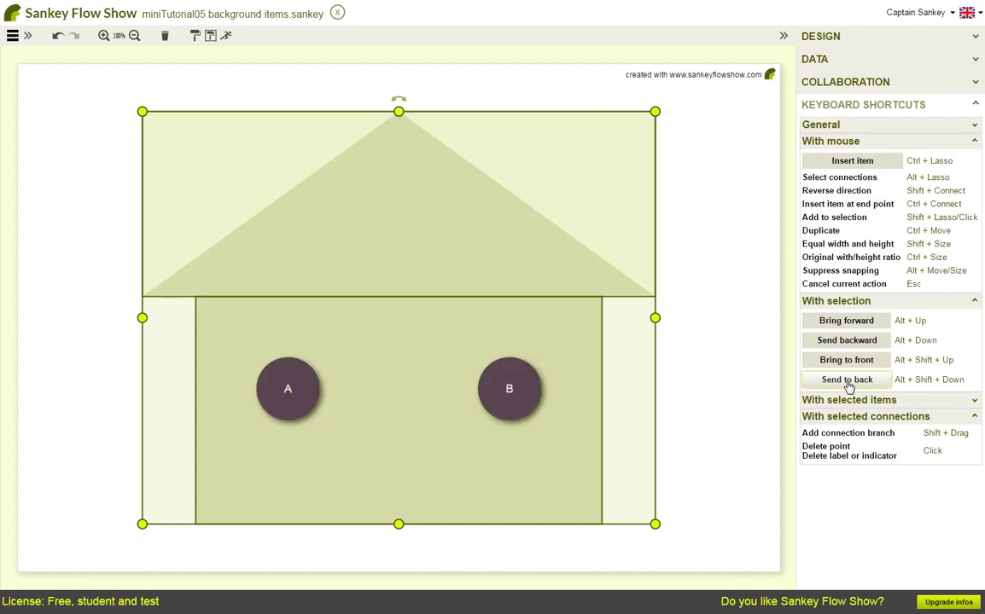
click(730, 392)
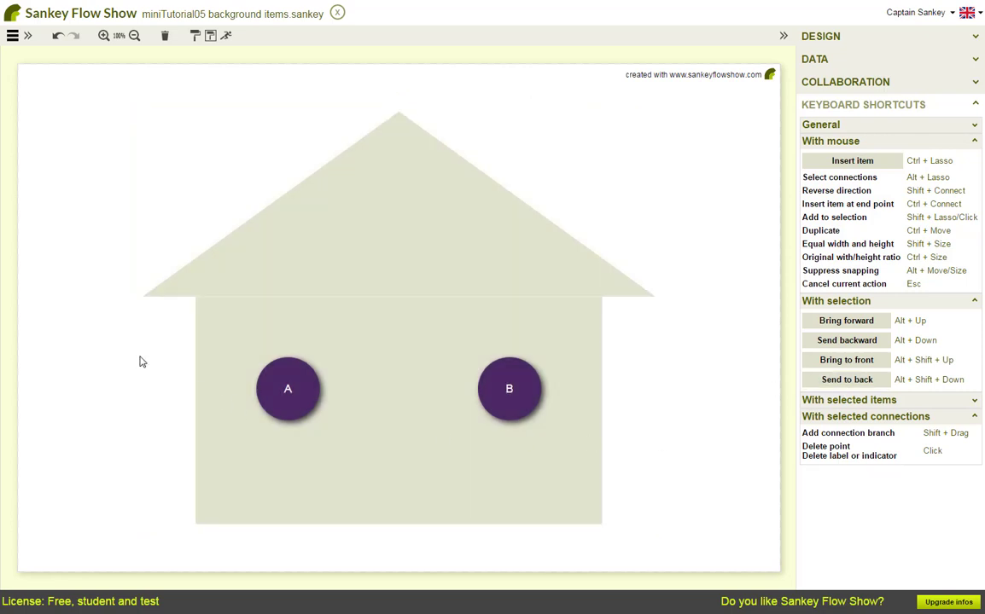
Test lasso-selecting the nodes and dragging across the house body behind them
drag(165, 351, 570, 462)
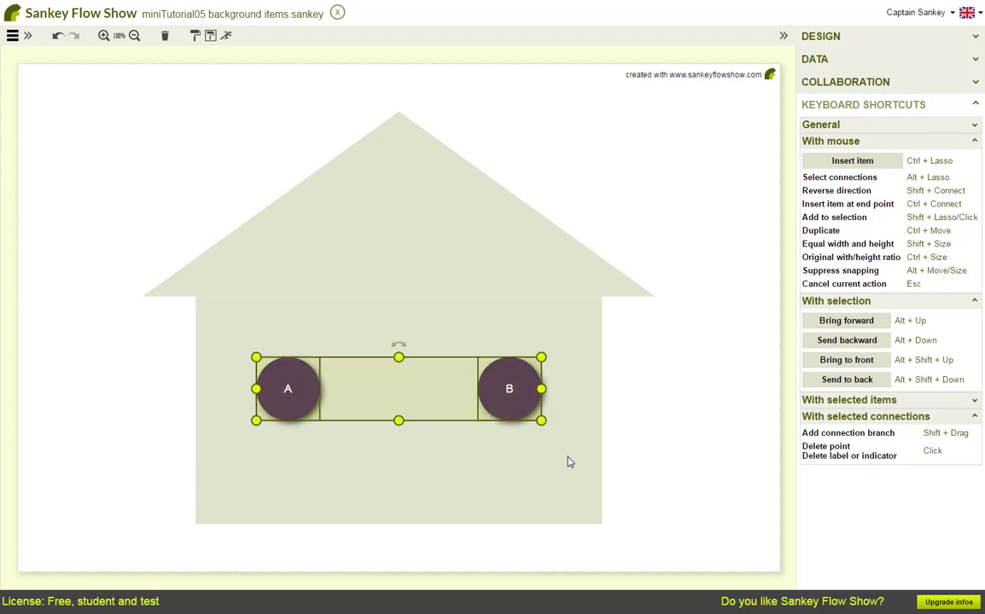
click(123, 390)
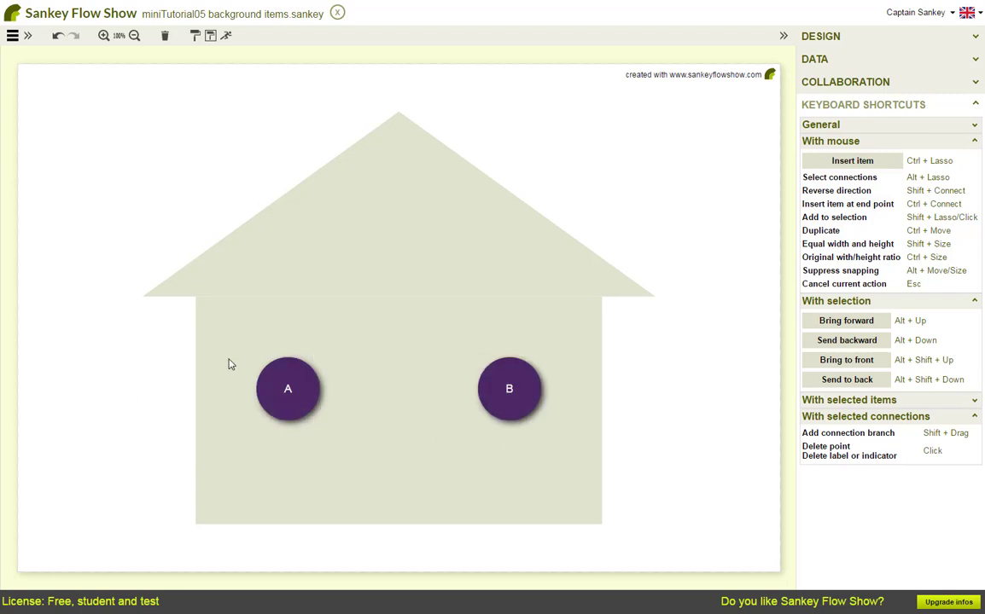
drag(228, 364, 265, 386)
key(Escape)
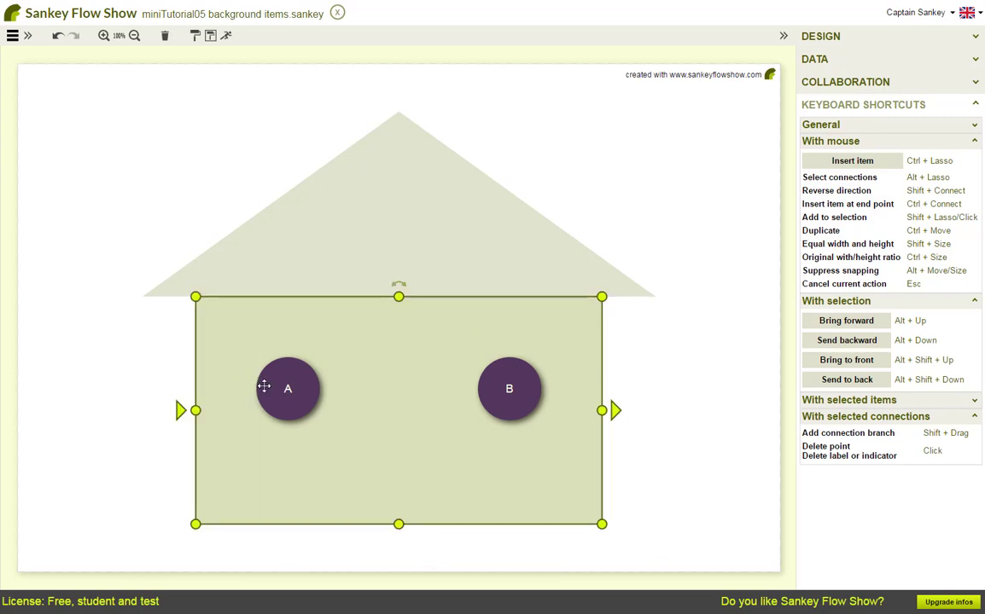
click(156, 377)
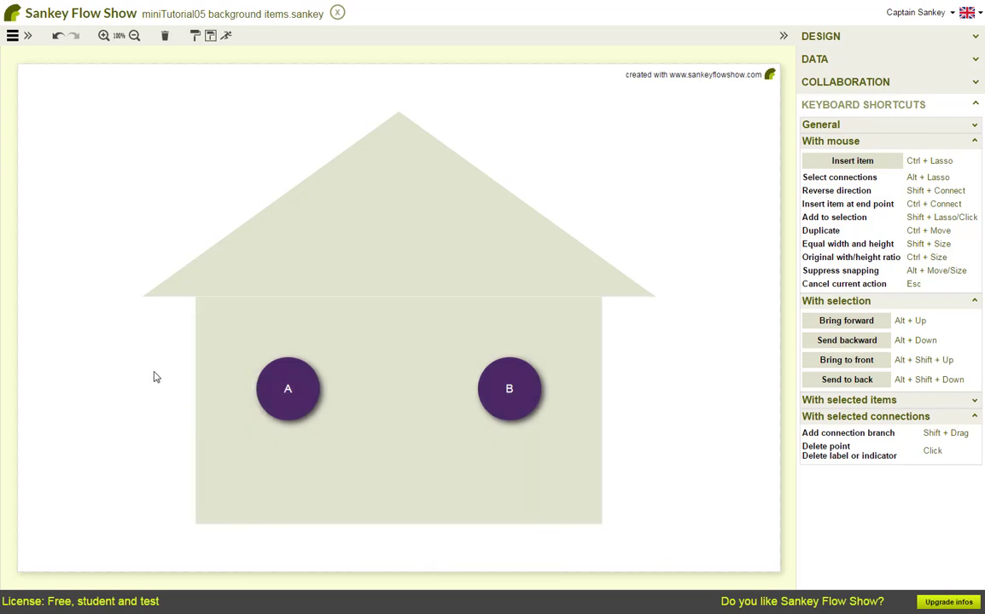
click(307, 390)
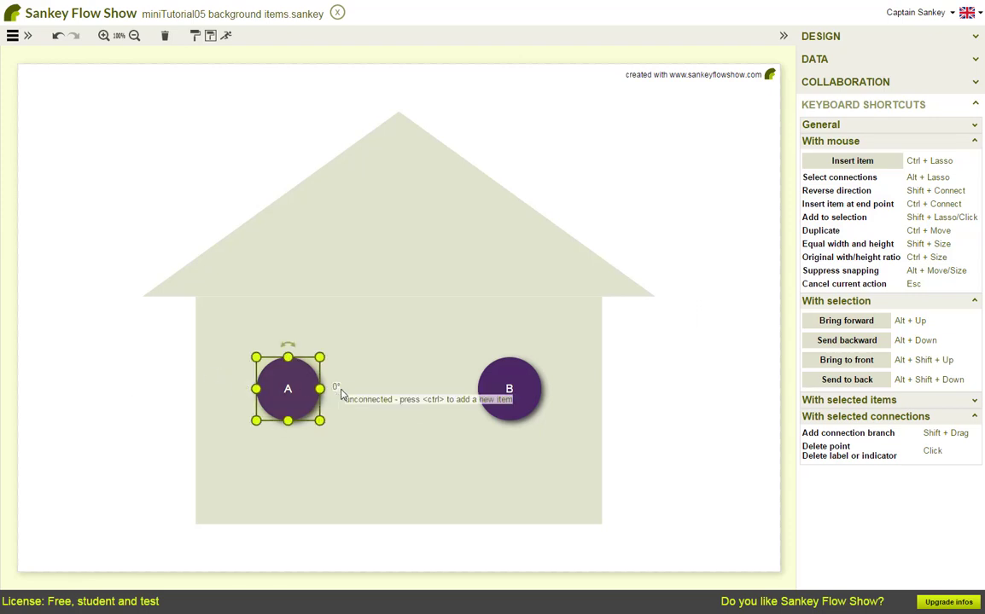
drag(334, 391, 381, 351)
key(Escape)
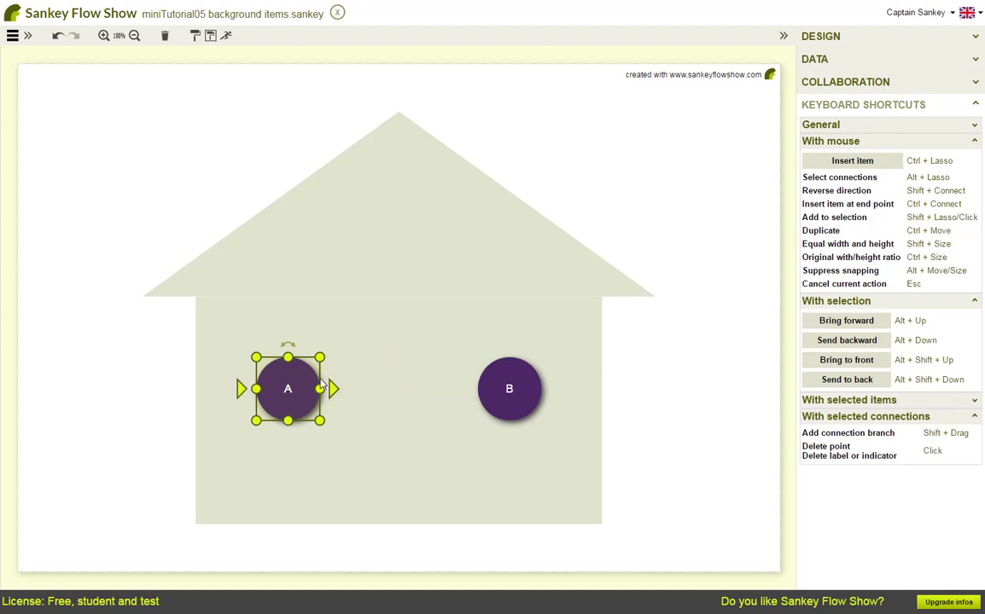
click(139, 402)
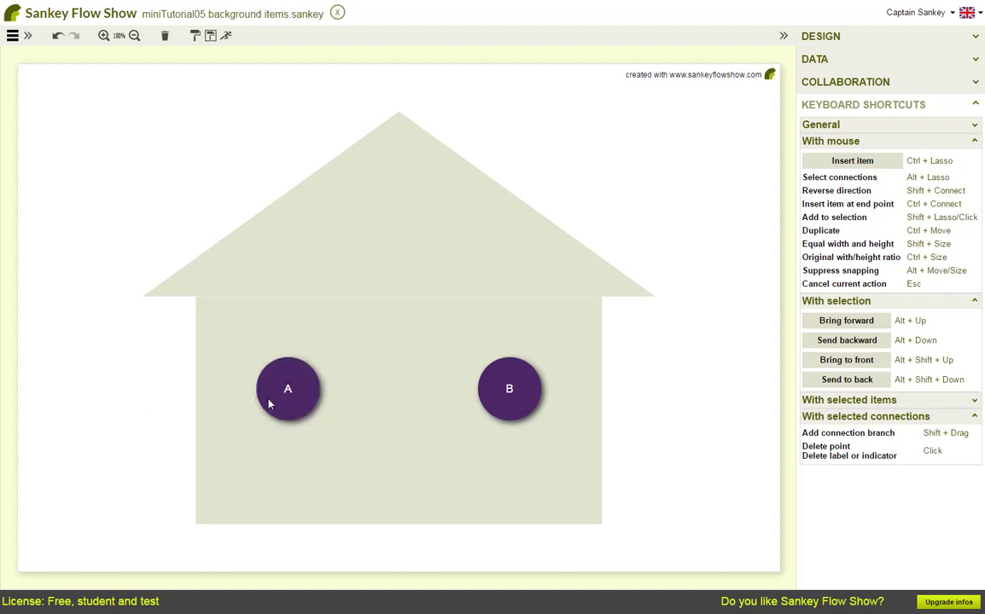
click(285, 390)
drag(289, 387, 292, 388)
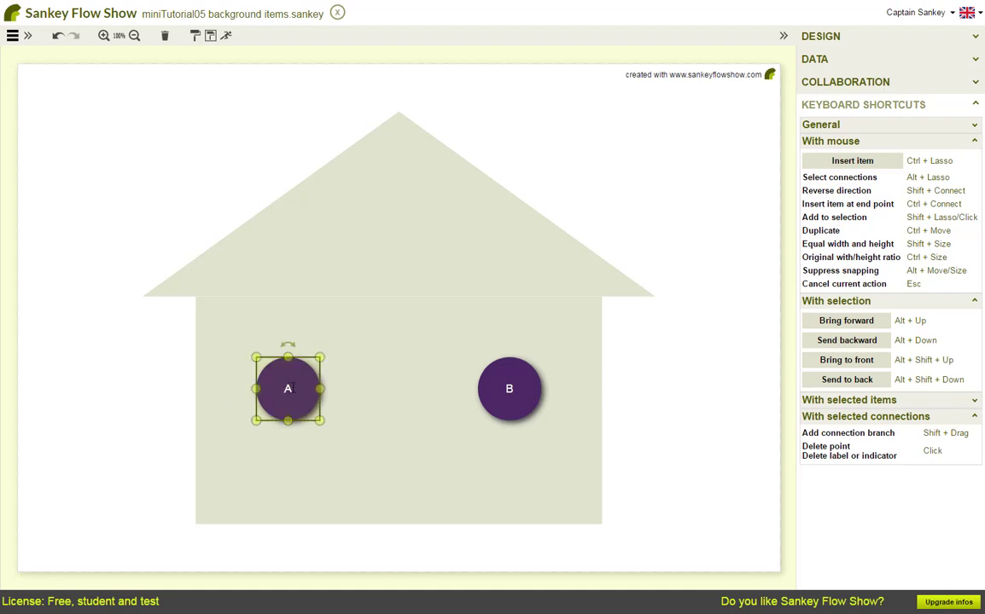
text(asdf)
key(BackSpace)
key(BackSpace)
key(BackSpace)
key(BackSpace)
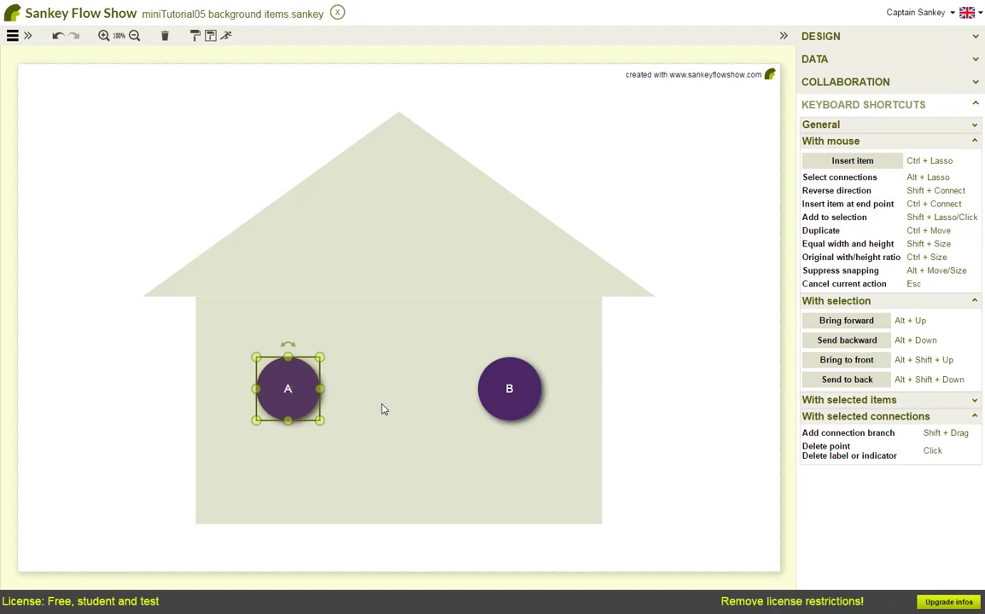
Cycle the selection through node B and the house body
key(Tab)
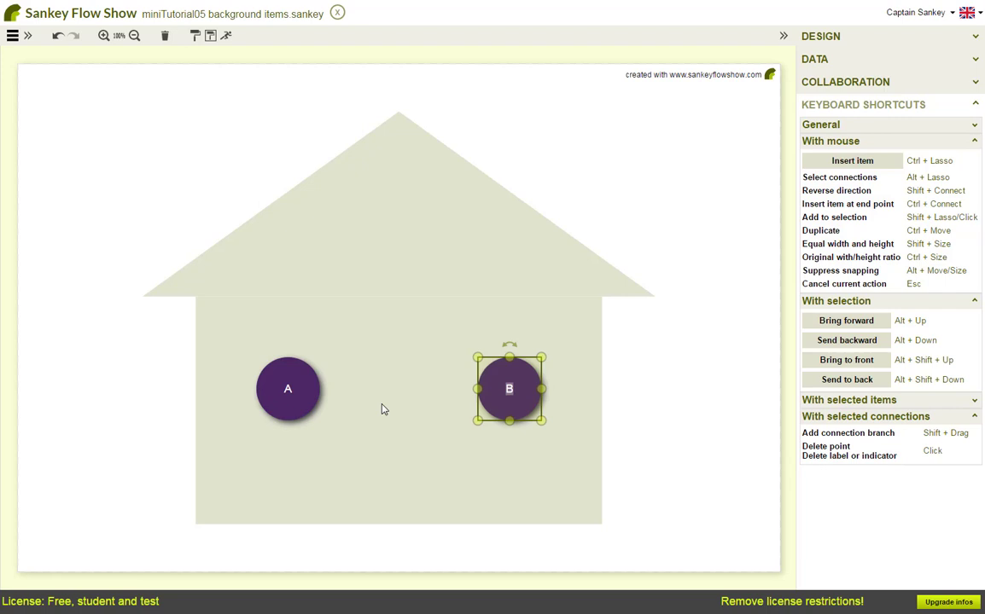
key(Tab)
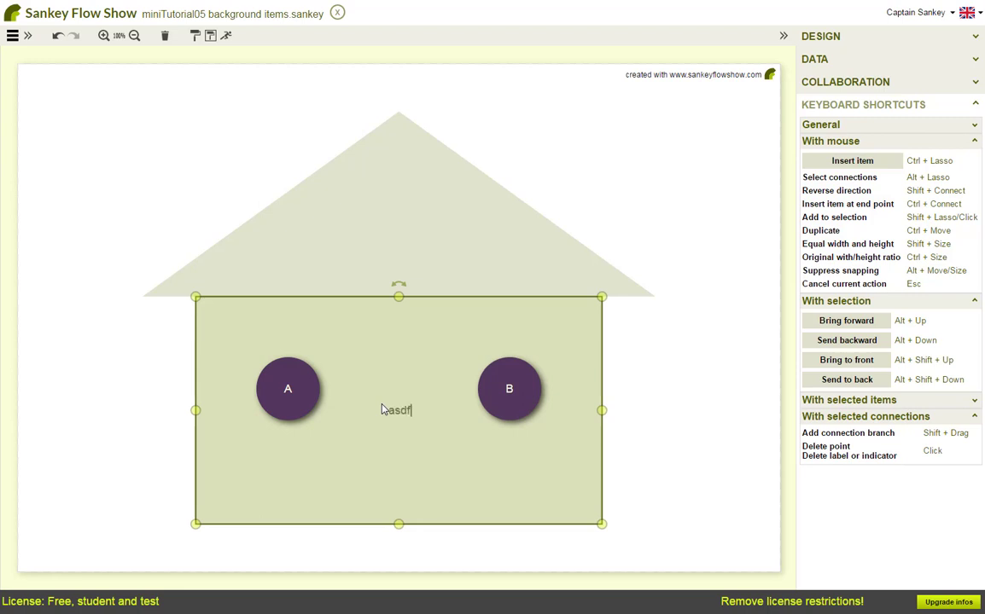
key(Escape)
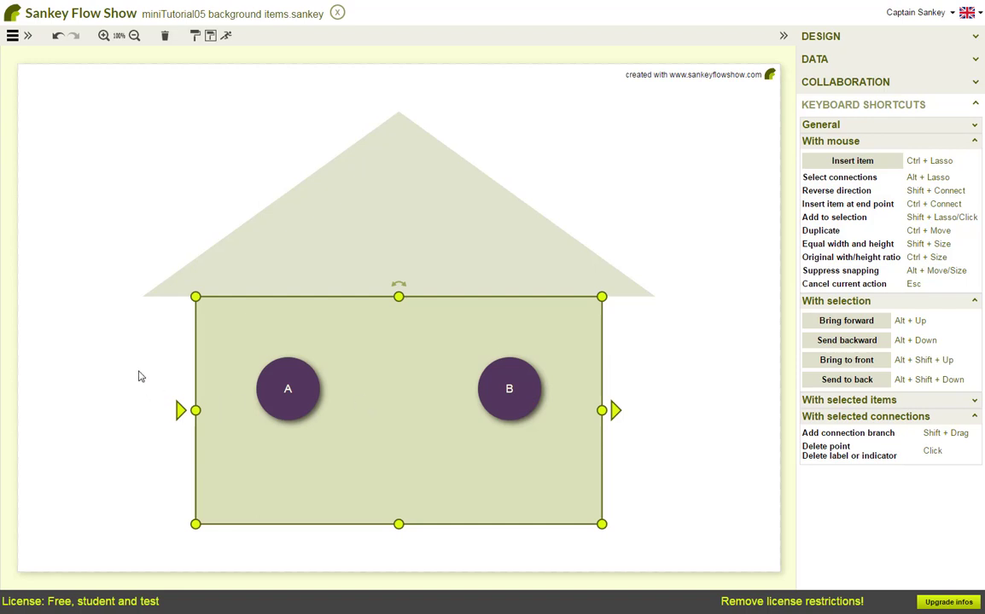
Select both house shapes and open their general design settings, including the Frozen option
click(331, 241)
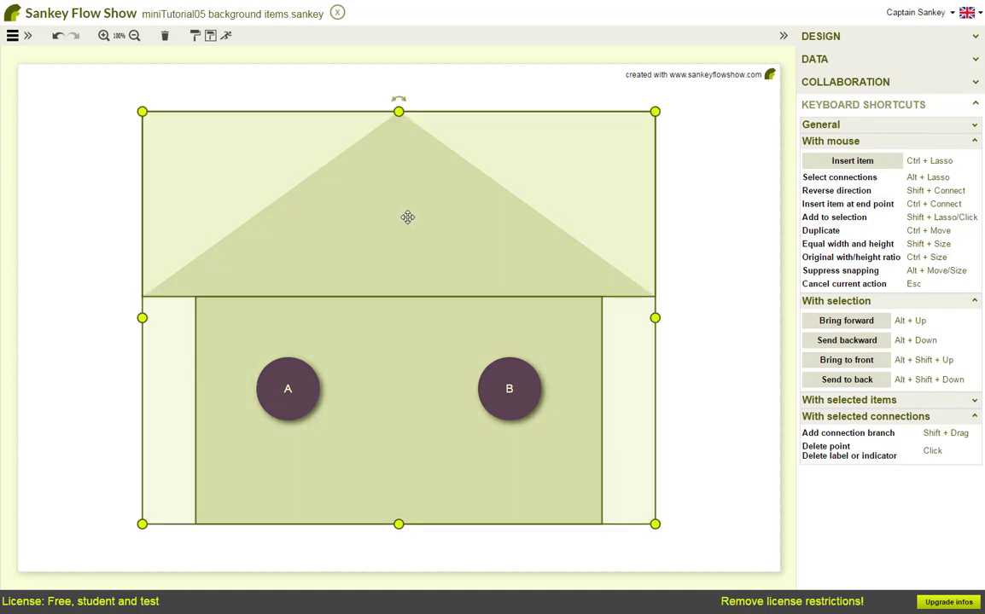
click(821, 37)
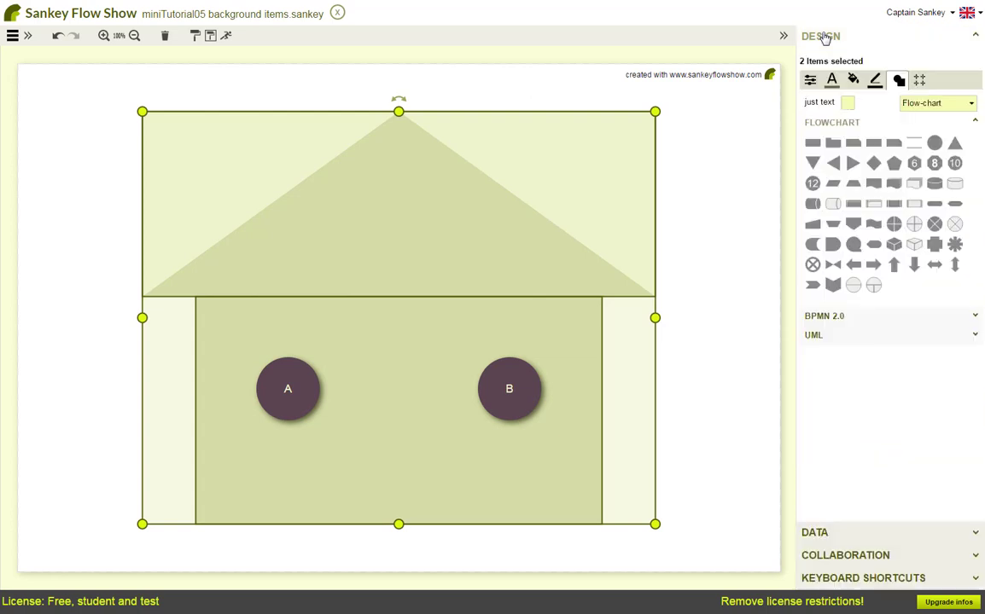
click(810, 79)
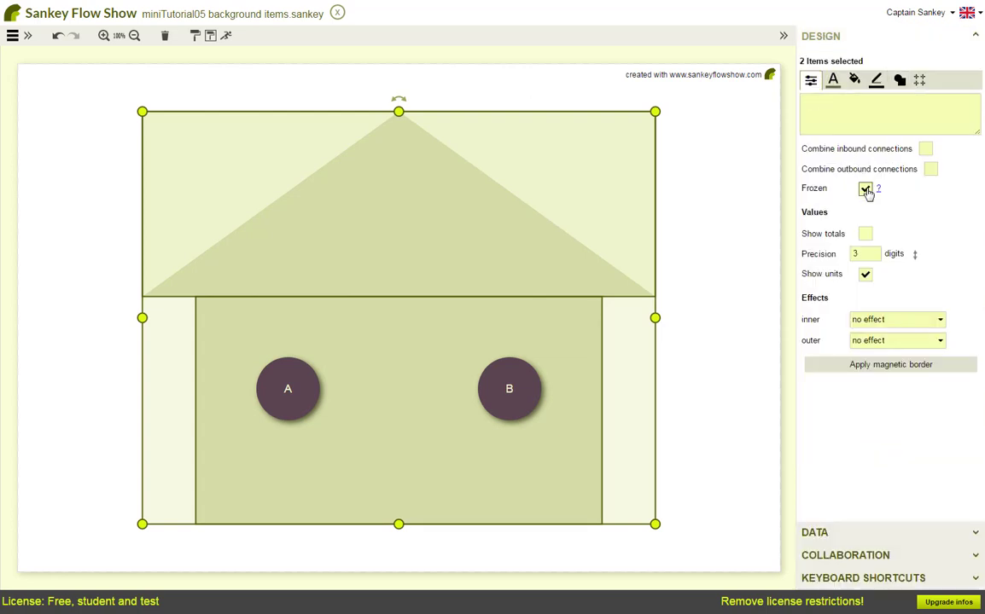
Connect node A to node B with a flow value of 1
click(81, 373)
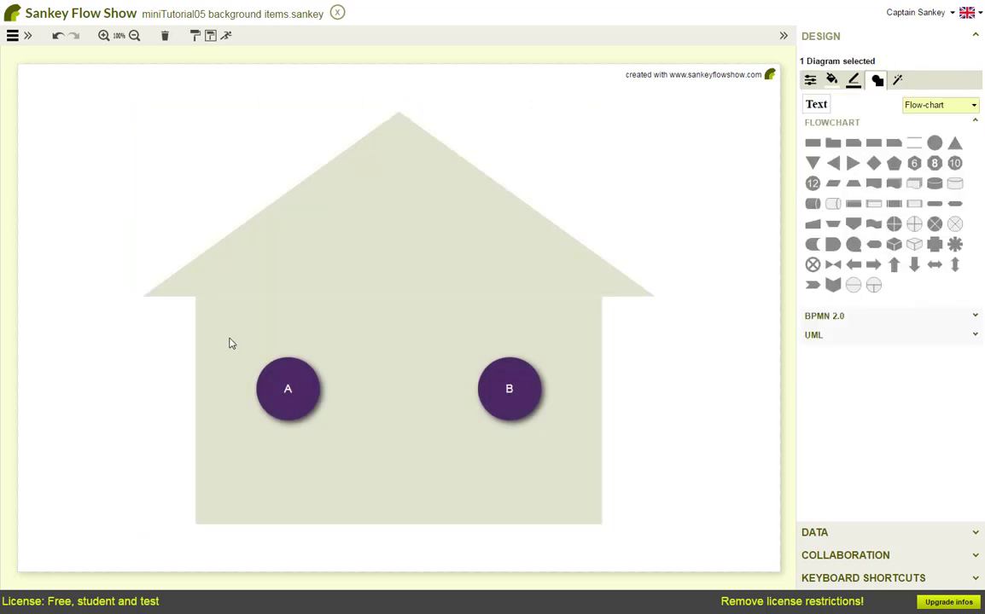
drag(229, 338, 390, 465)
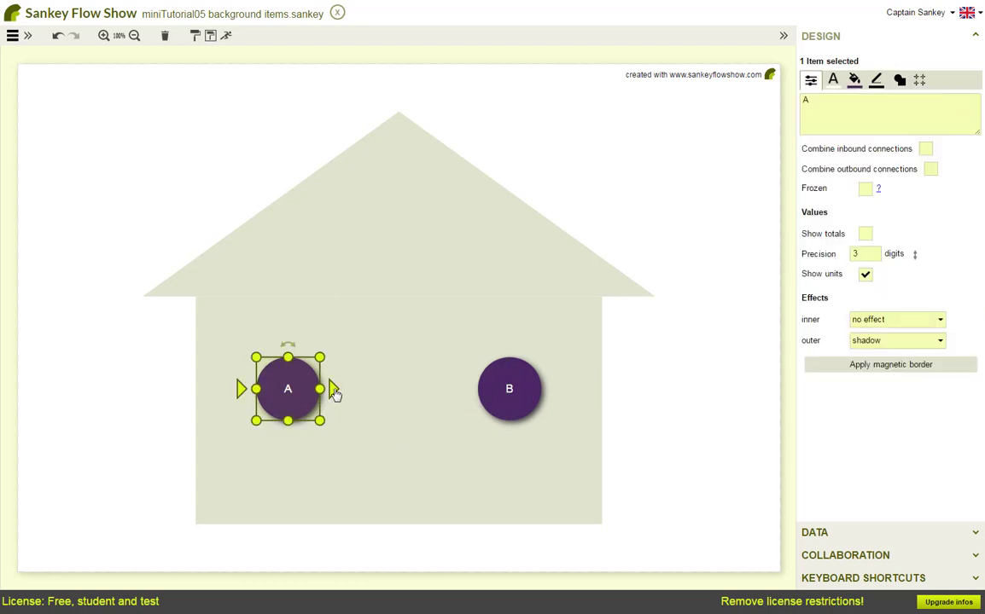
drag(331, 392, 468, 394)
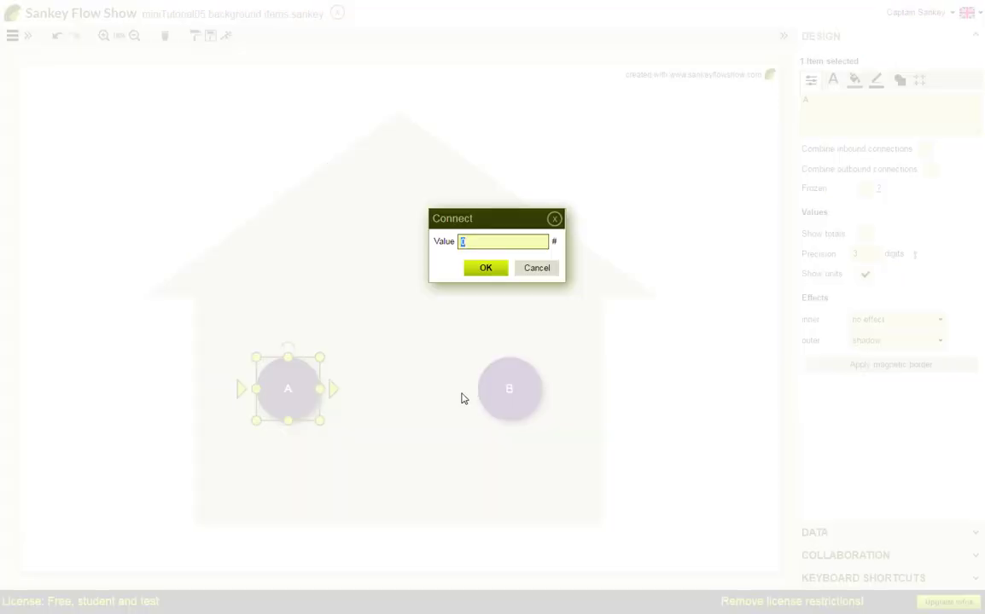
text(1)
click(486, 269)
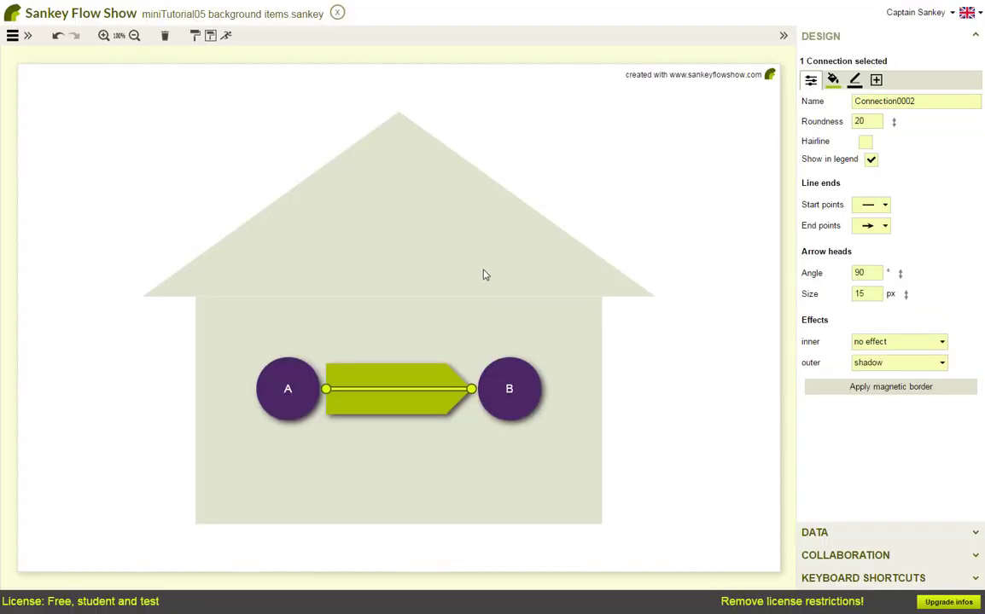
Test selecting and dragging the frozen house body behind the connected nodes
click(288, 389)
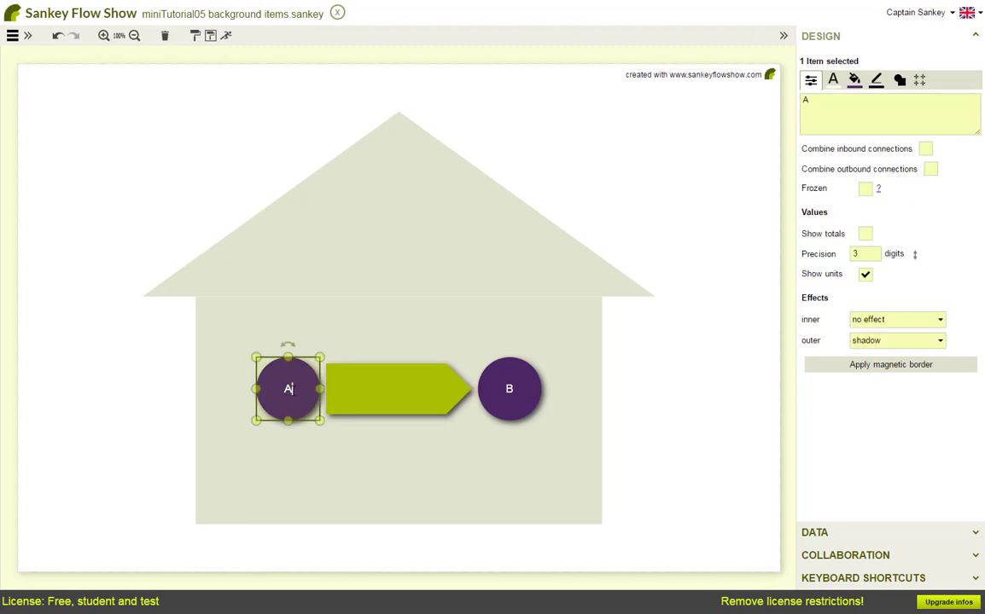
key(Tab)
key(Tab)
key(Tab)
key(Tab)
click(214, 387)
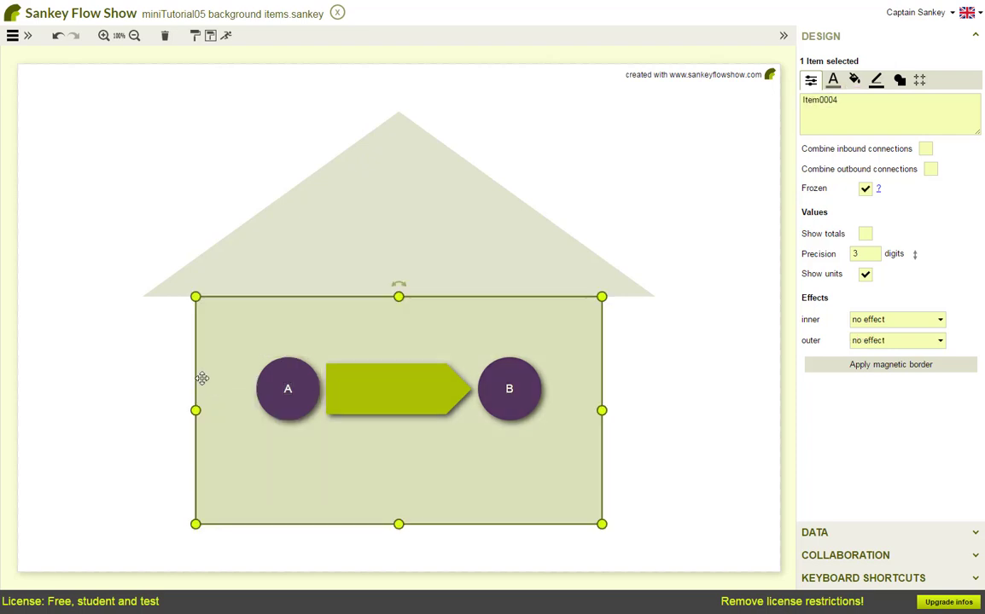
click(158, 358)
drag(213, 338, 240, 382)
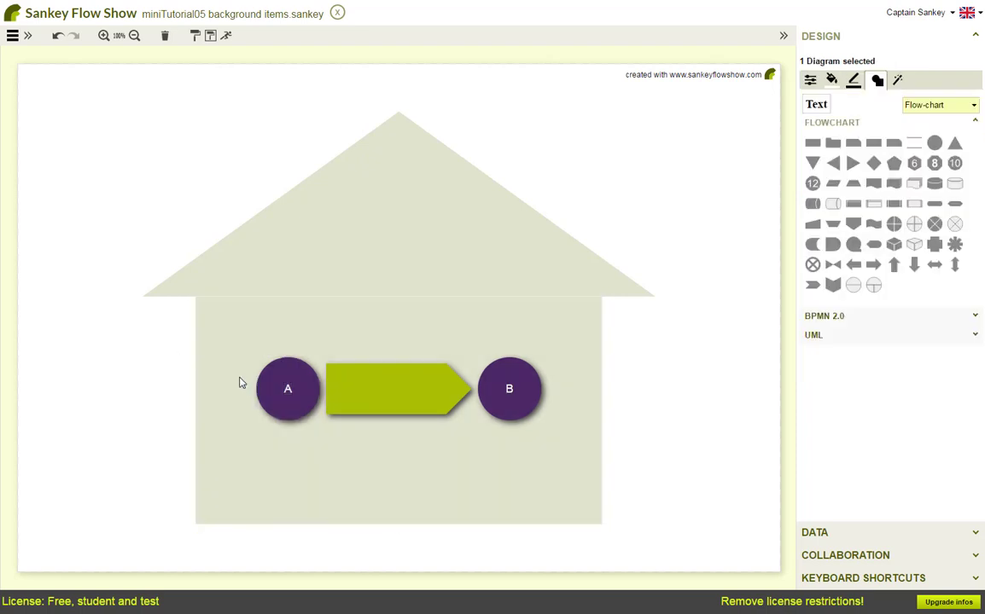
click(240, 382)
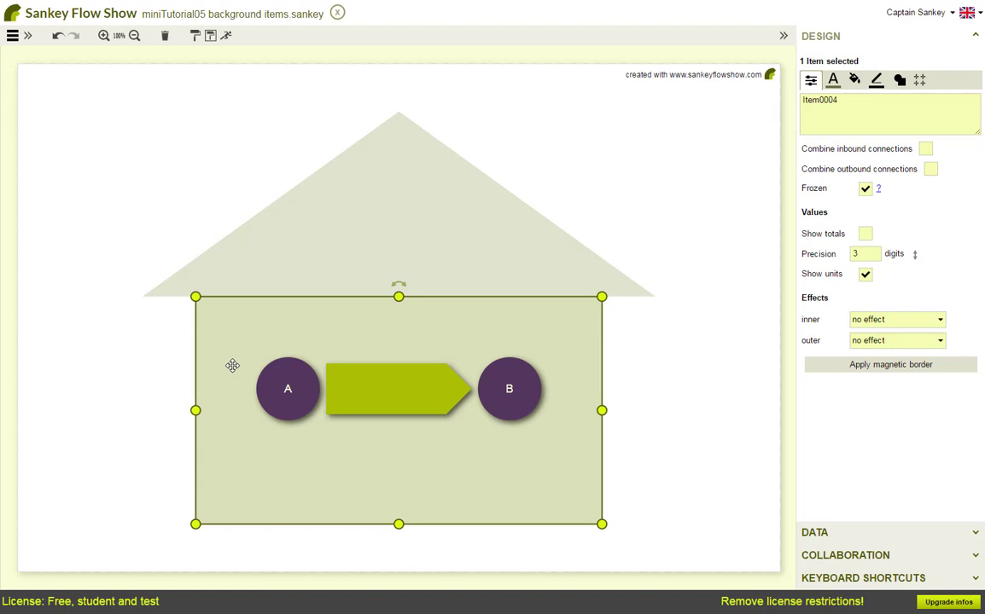
click(102, 372)
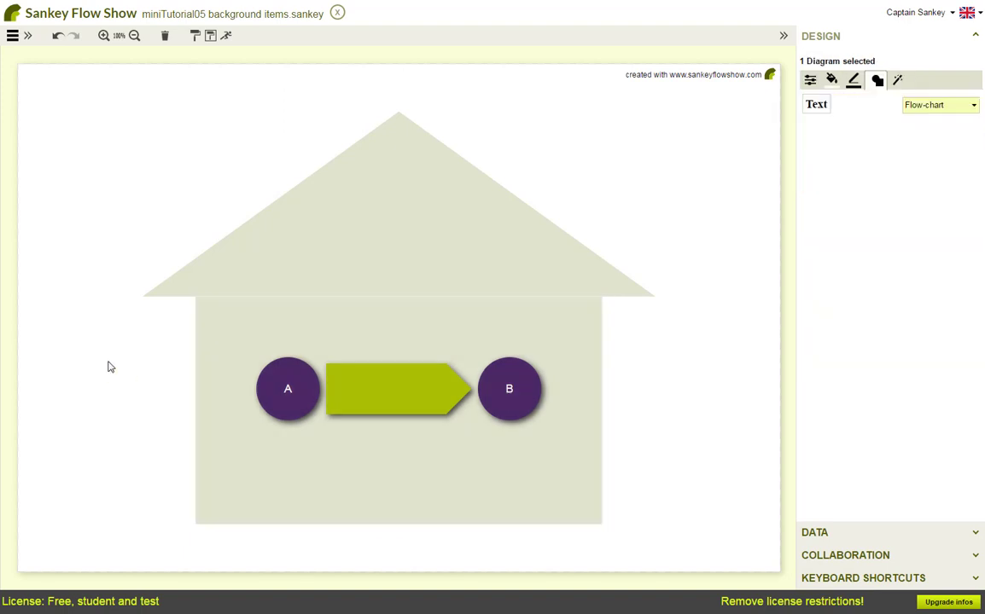
Delete the house background shapes
click(215, 334)
shift+click(283, 258)
key(Delete)
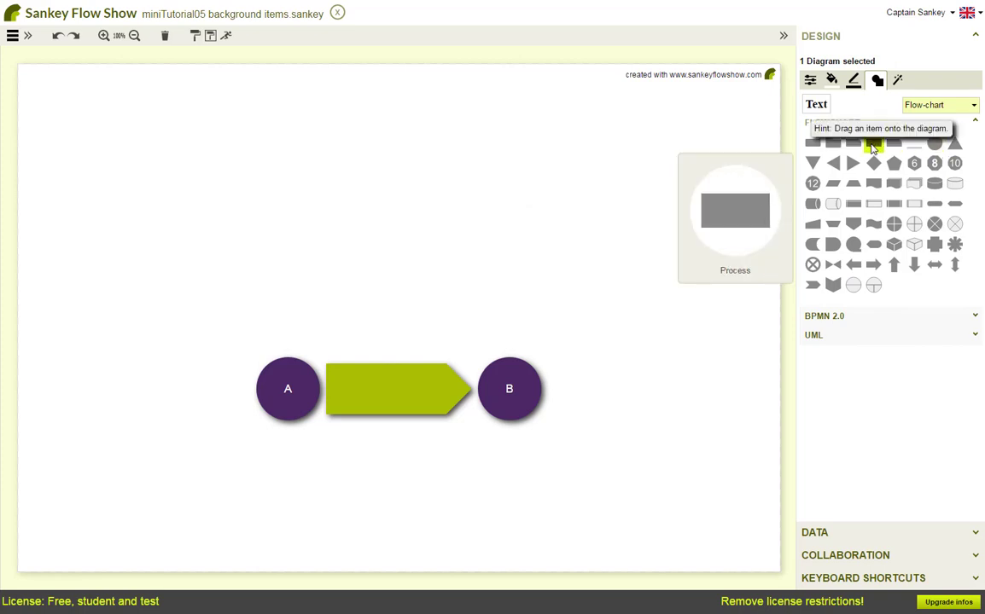
Insert a Process rectangle above the nodes labelled aaa, and duplicate it slightly to the left
drag(873, 143, 687, 221)
text(aaa)
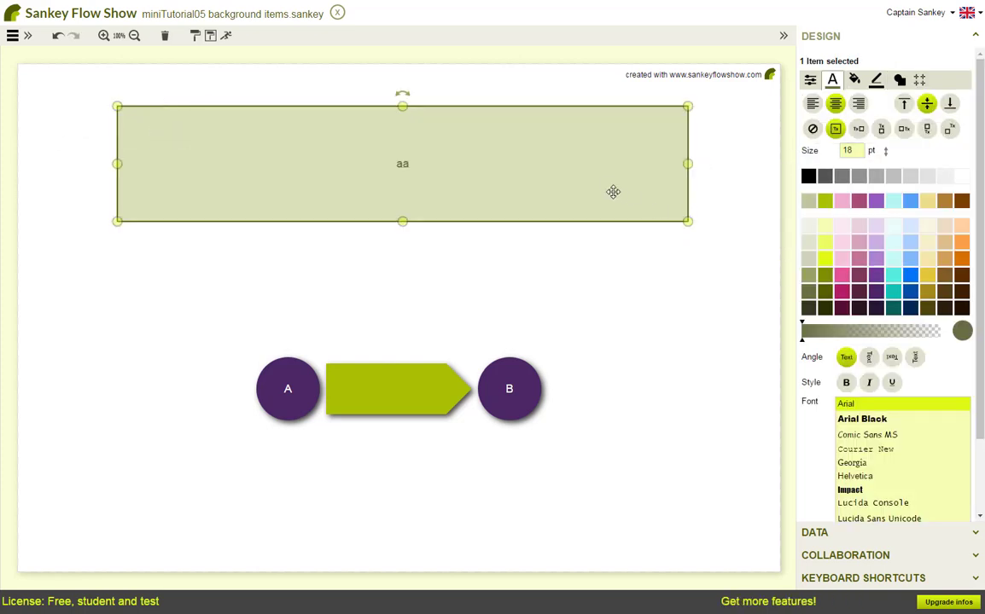
mouse_move(614, 191)
mouse_down()
mouse_move(622, 192)
mouse_move(614, 221)
mouse_move(546, 260)
mouse_move(514, 225)
mouse_move(102, 250)
mouse_move(102, 184)
mouse_up()
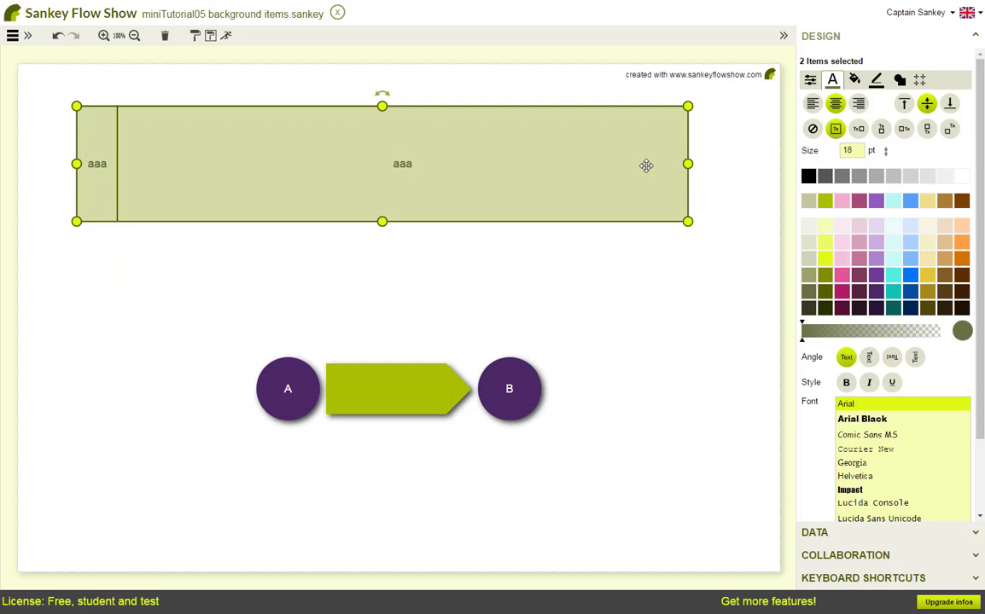
Give both rectangles a solid blue border line
click(875, 80)
click(916, 267)
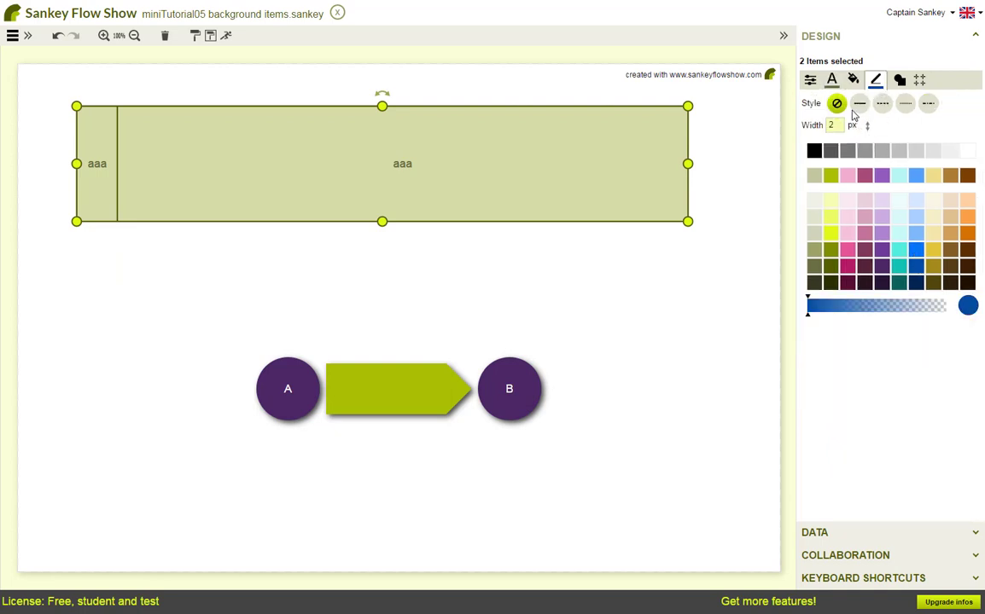
click(859, 103)
Rotate both rectangles' text vertically and color it dark blue, then select the large rectangle
click(832, 81)
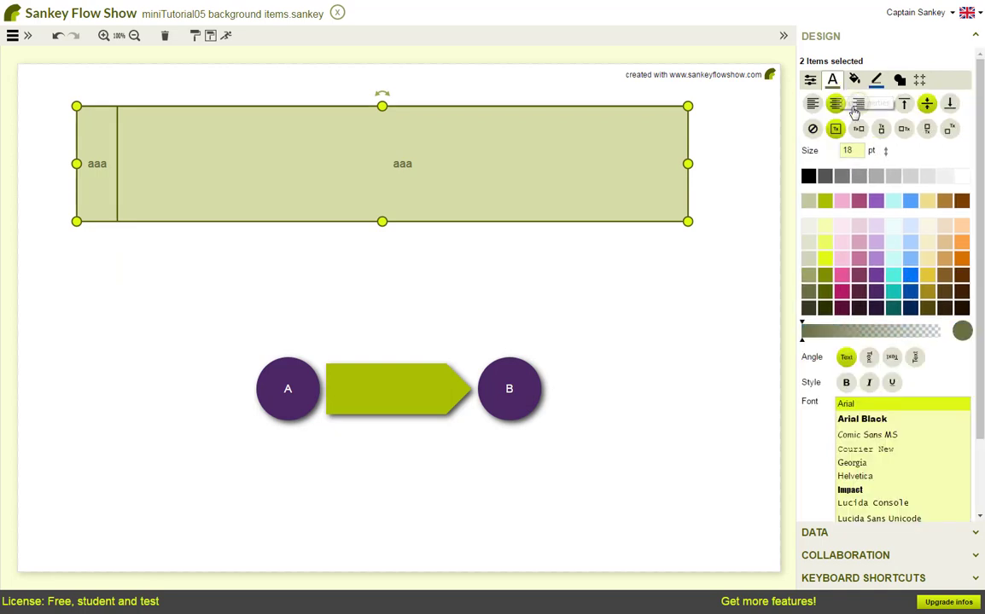
click(914, 360)
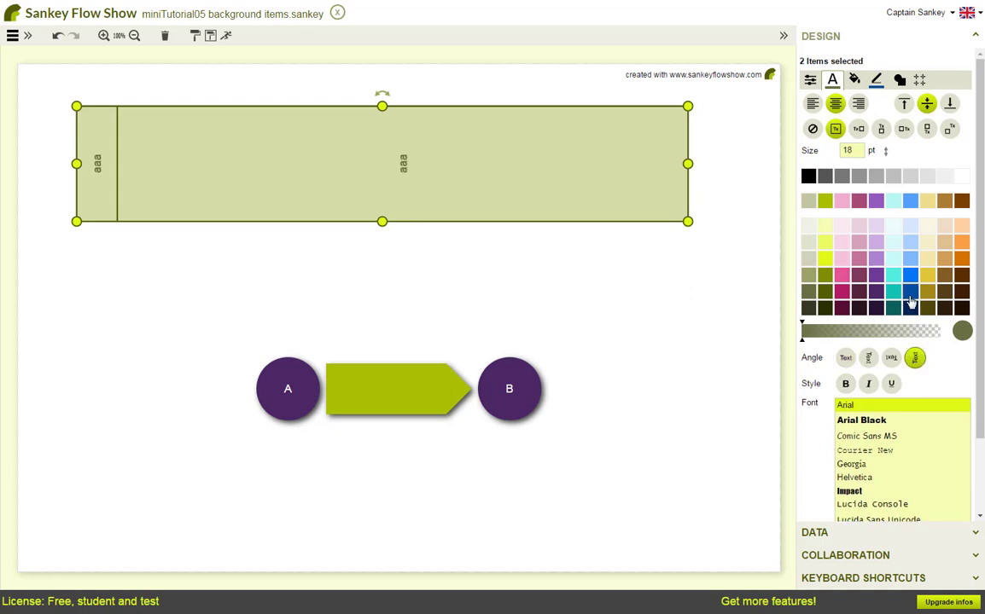
click(909, 295)
click(512, 273)
click(637, 169)
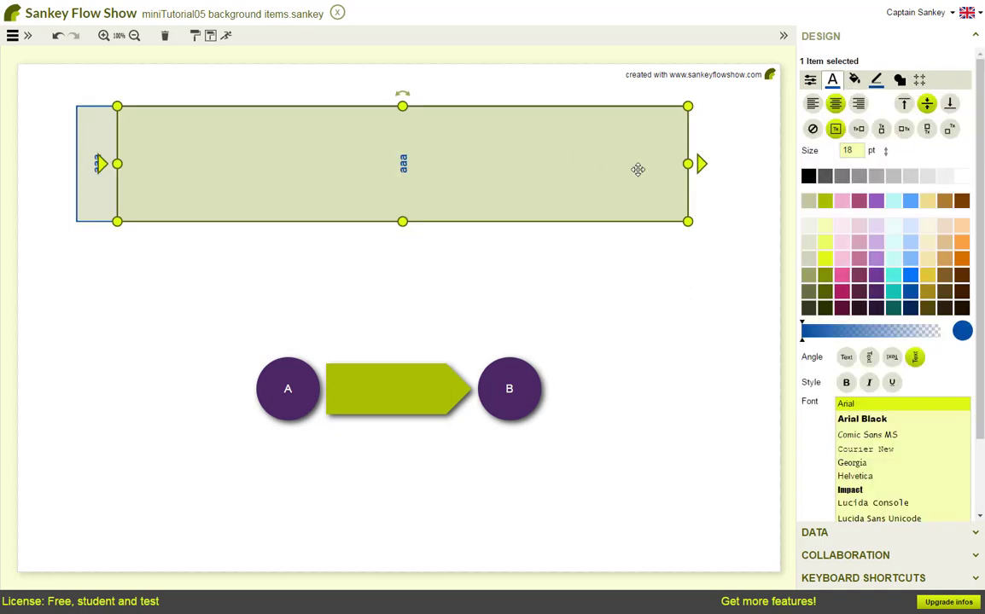
Align the large rectangle's text to the top and fill both rectangles with a light cyan color
click(905, 103)
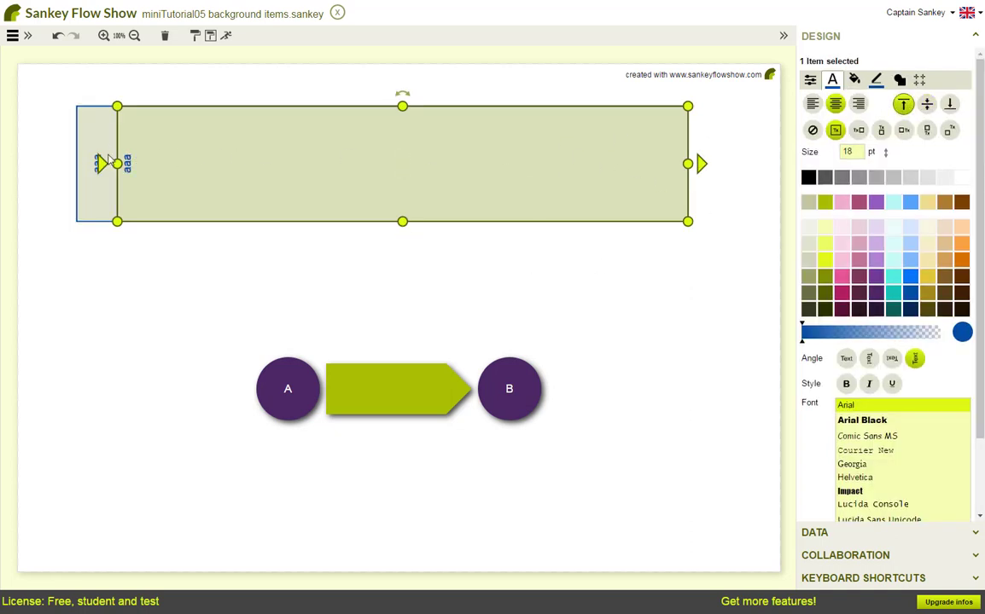
shift+click(94, 128)
click(854, 79)
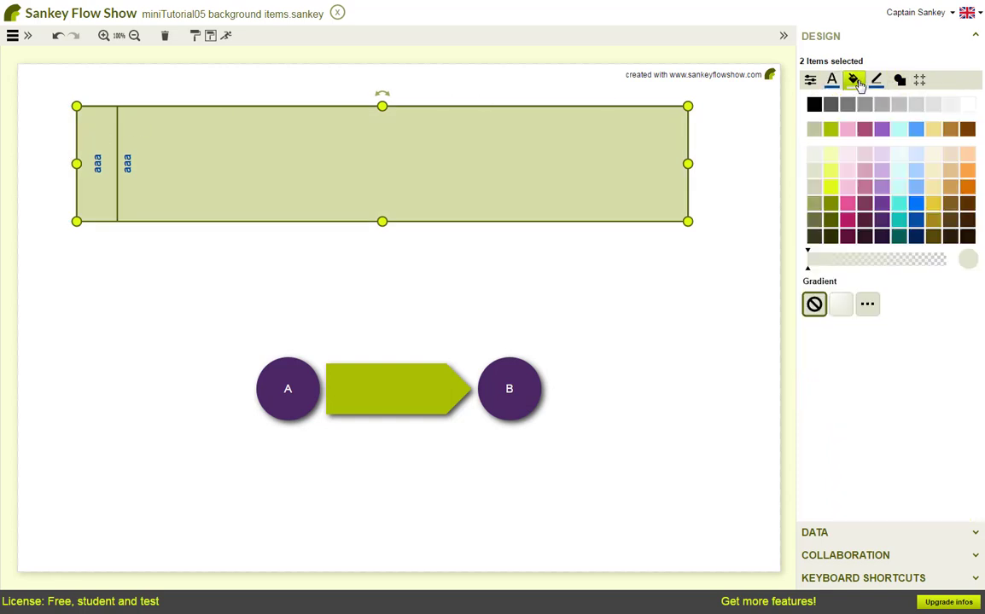
click(901, 156)
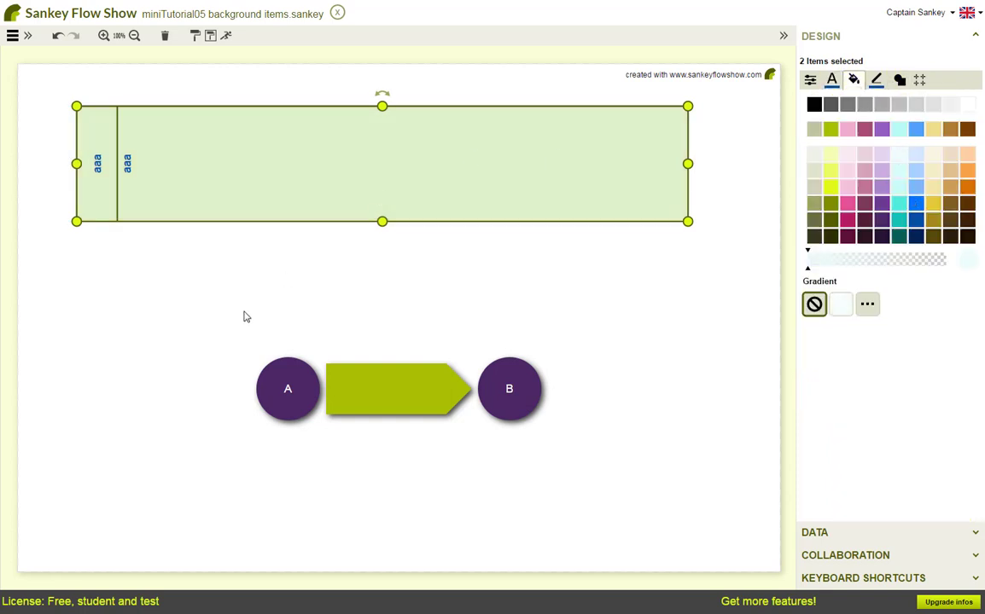
Fill the small left rectangle with a light blue color
click(203, 261)
click(111, 176)
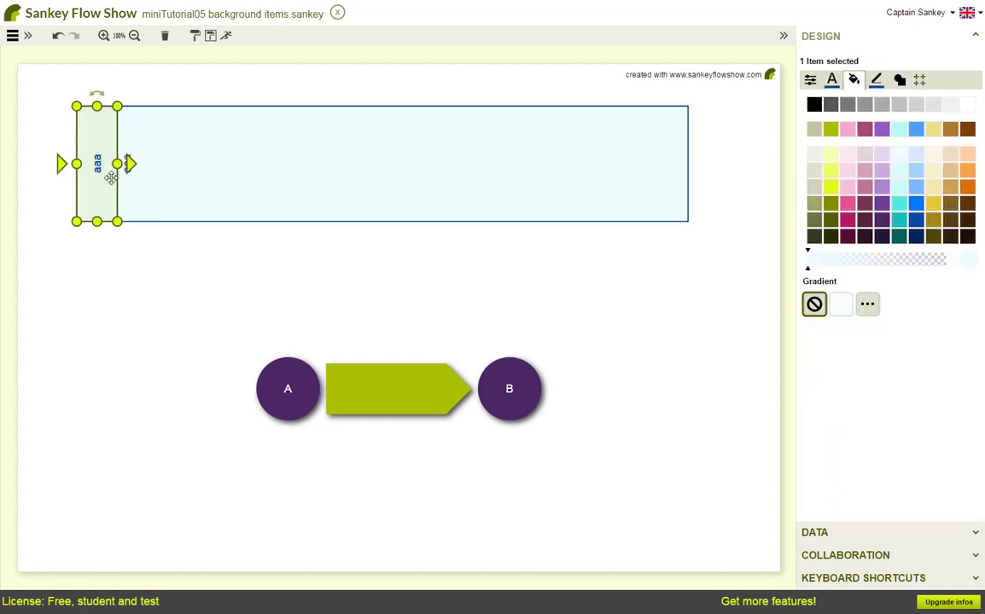
click(916, 154)
Select both rectangles and duplicate them directly below the originals
shift+click(474, 157)
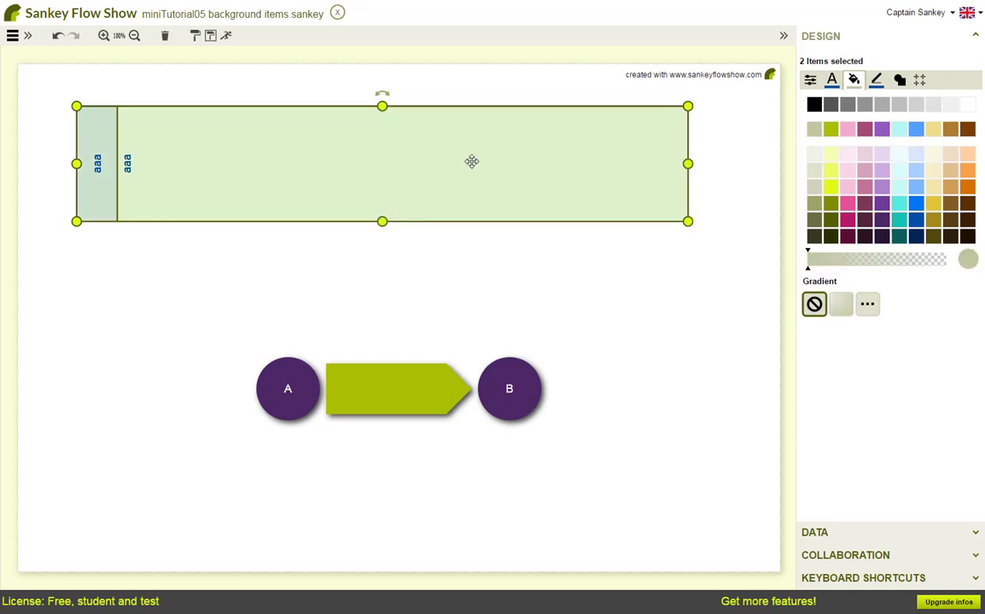
drag(472, 160, 470, 278)
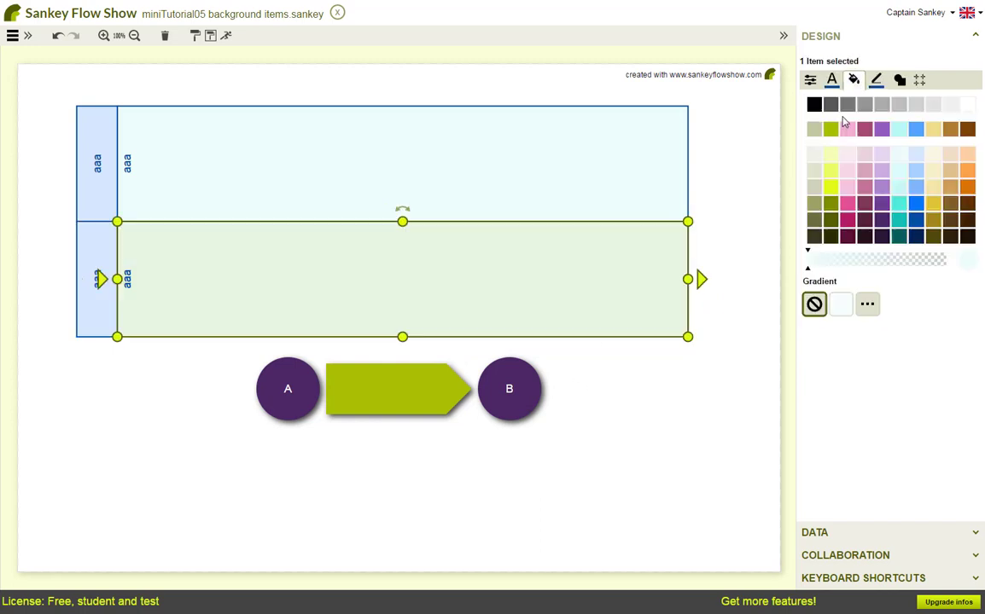
Give the copied small rectangle a medium blue fill
key(Tab)
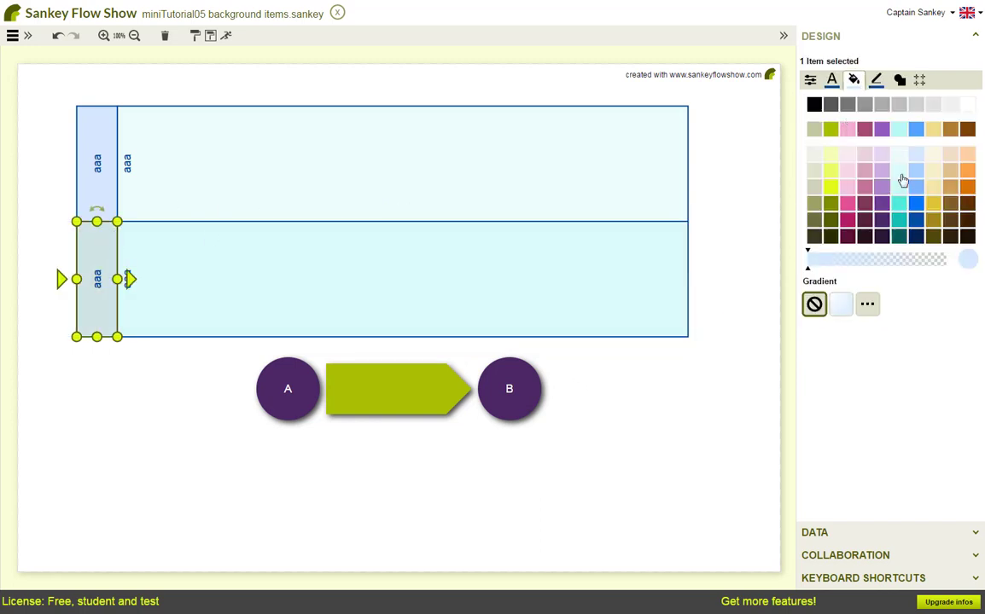
shift+click(208, 273)
Select all four rectangles and duplicate them directly below to form four rows
shift+click(188, 181)
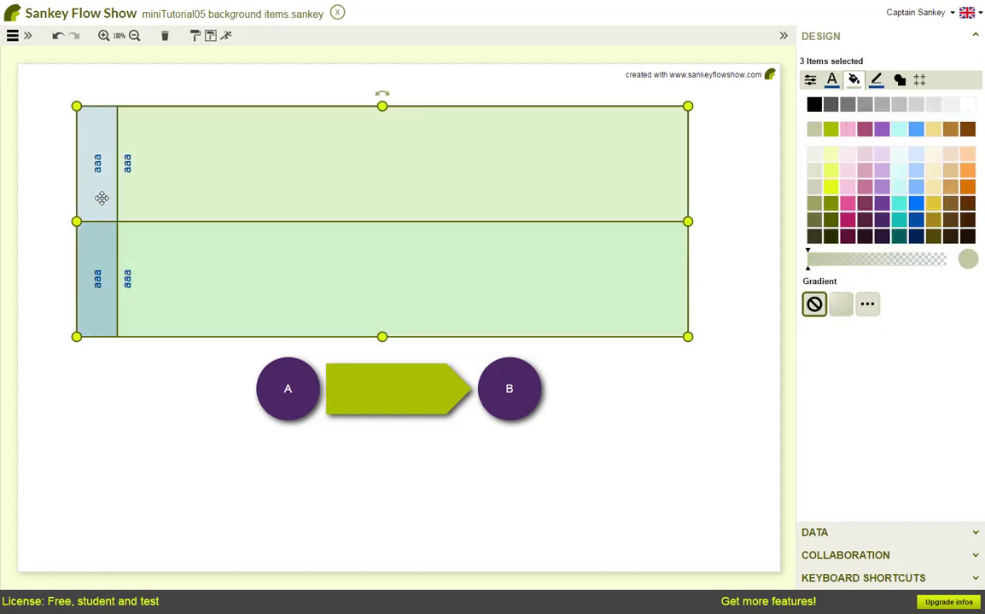
shift+click(95, 192)
drag(225, 203, 226, 433)
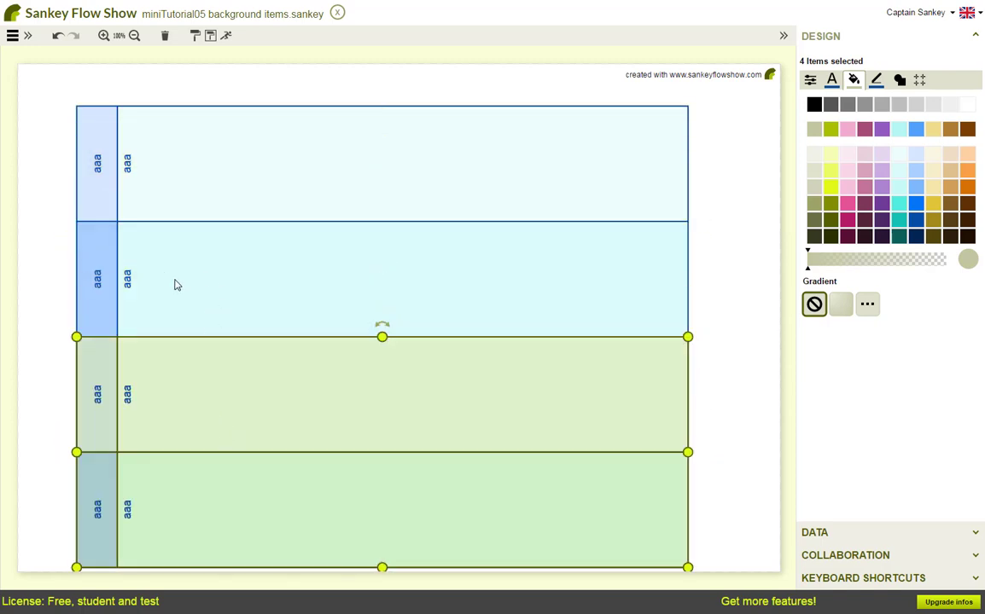
Select all eight rectangles and shift them slightly up and right to center them on the page
shift+click(100, 311)
shift+click(99, 161)
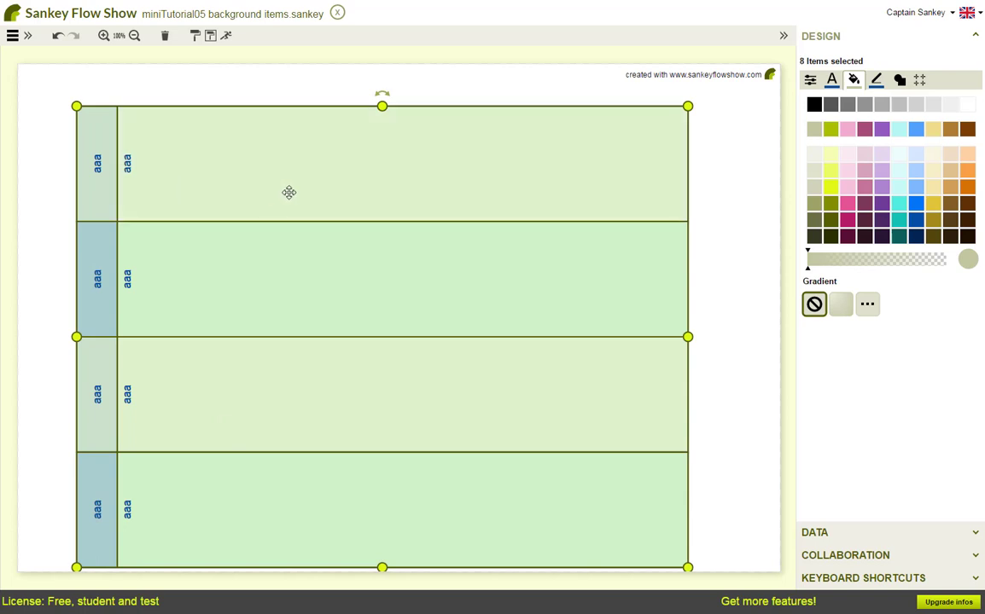
drag(288, 191, 381, 186)
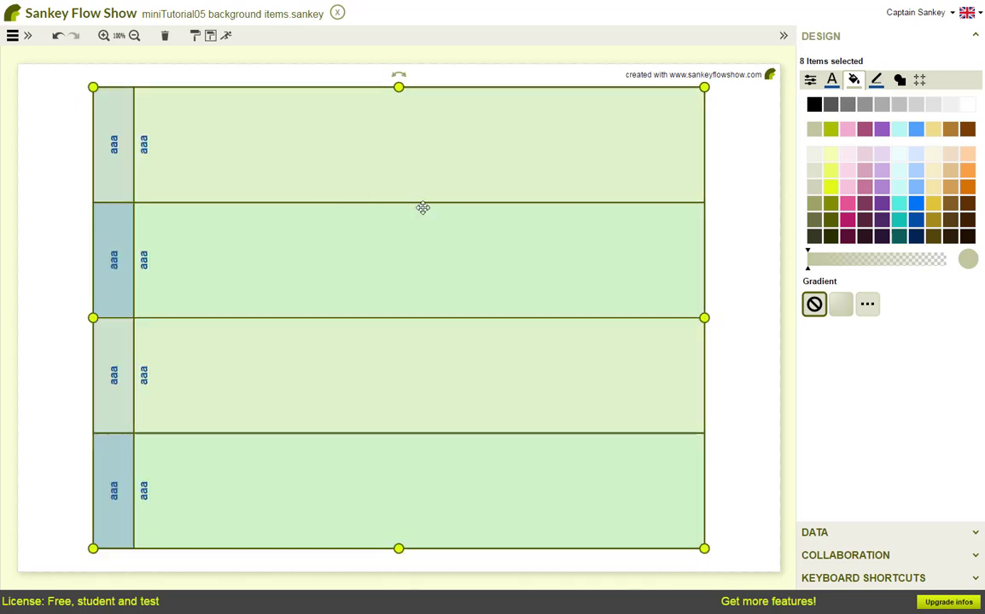
Send the eight selected rectangles to the back, behind the nodes
click(917, 580)
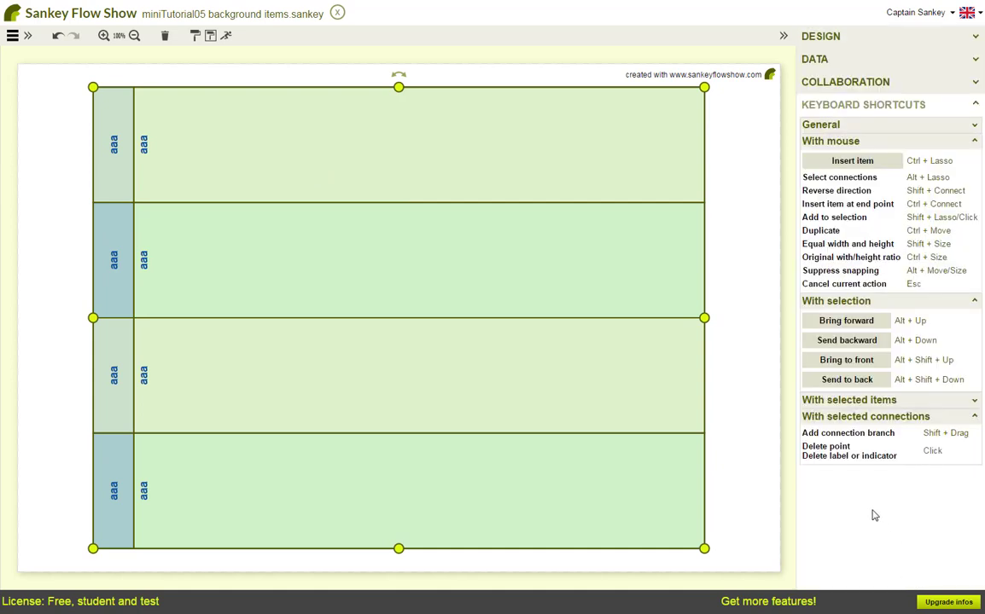
click(847, 381)
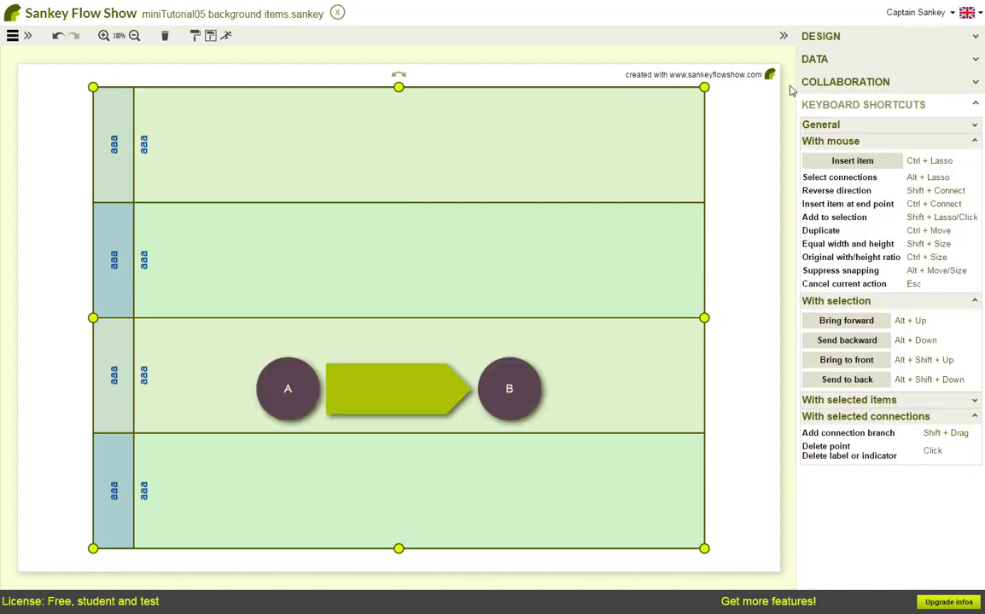
Set the selected rectangles as Frozen and deselect them
click(822, 38)
click(810, 79)
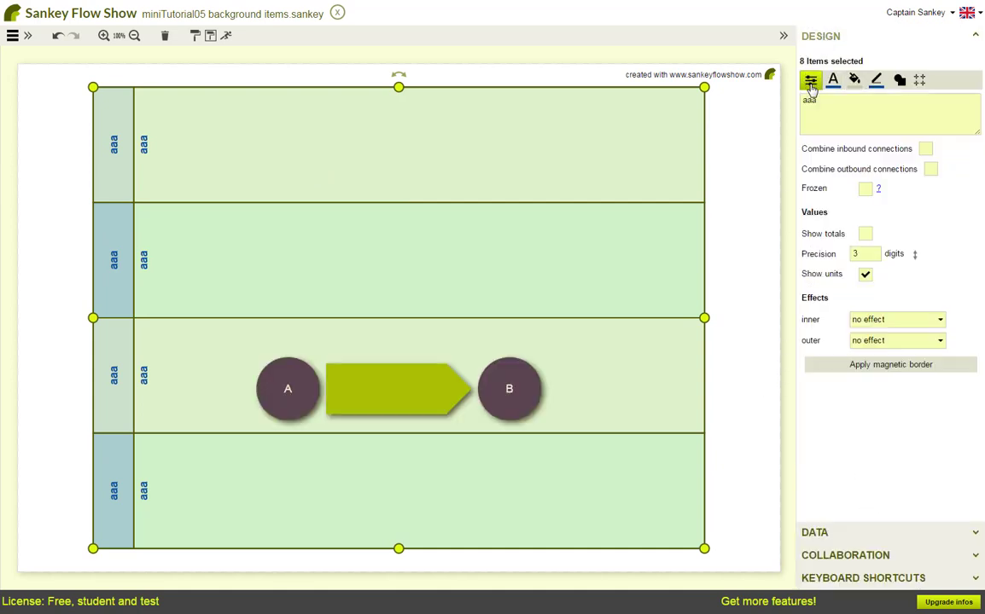
click(865, 188)
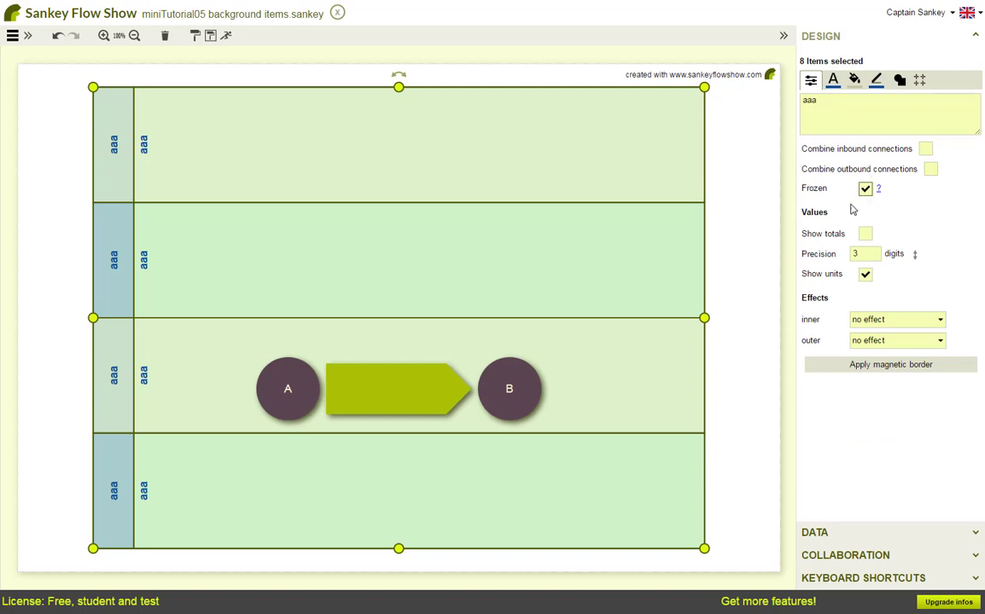
click(728, 365)
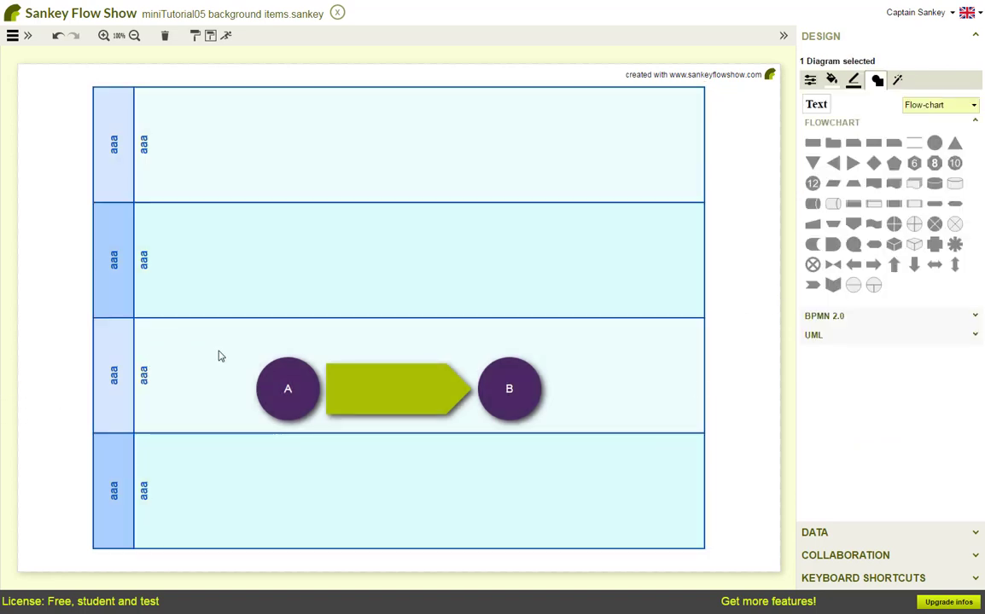
Select nodes A and B with their connecting arrow and move them slightly upward
drag(218, 356, 604, 455)
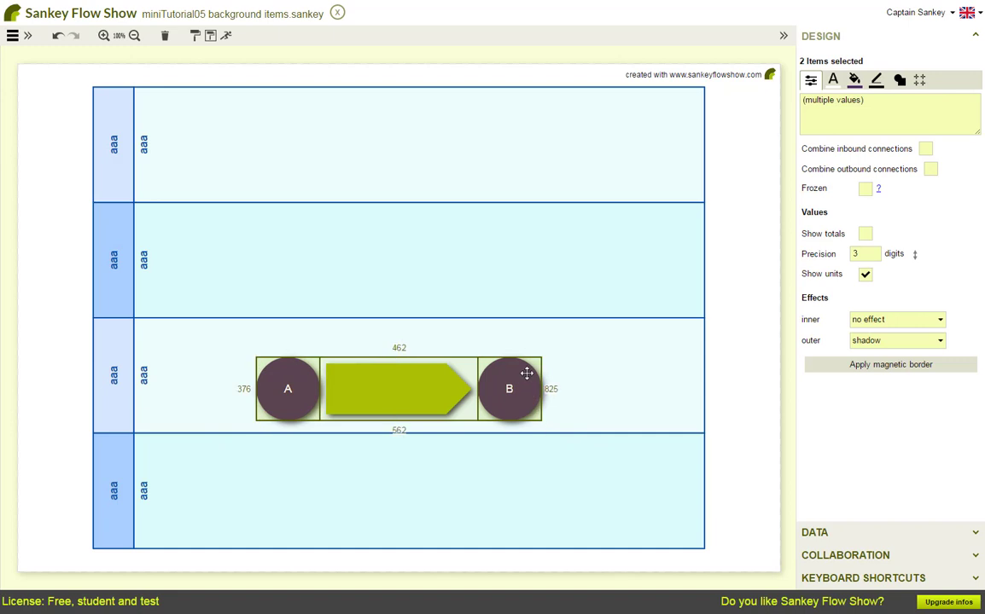
mouse_move(526, 373)
mouse_down()
mouse_move(542, 360)
mouse_move(523, 360)
mouse_move(529, 375)
mouse_up()
click(739, 388)
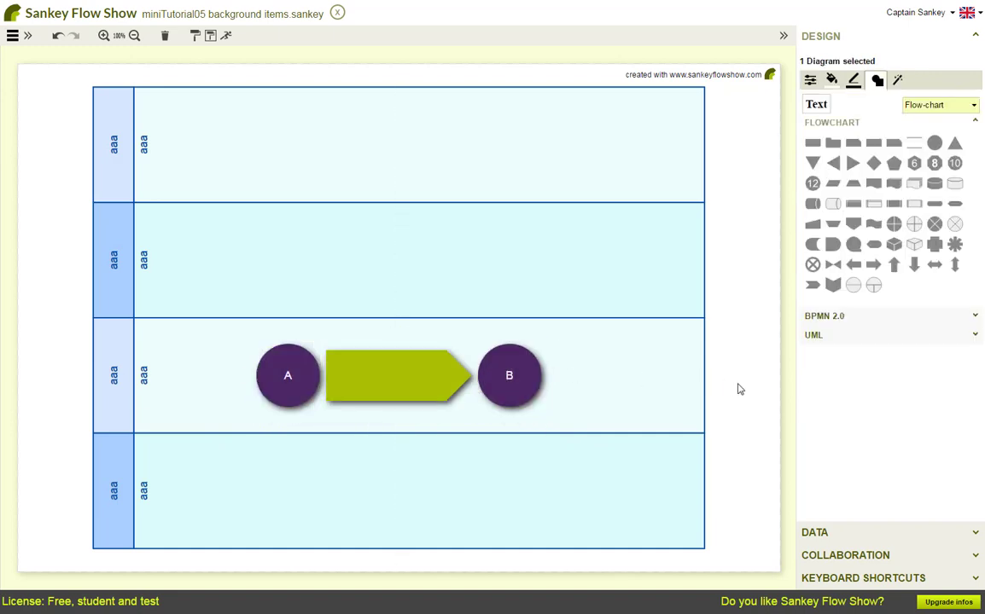